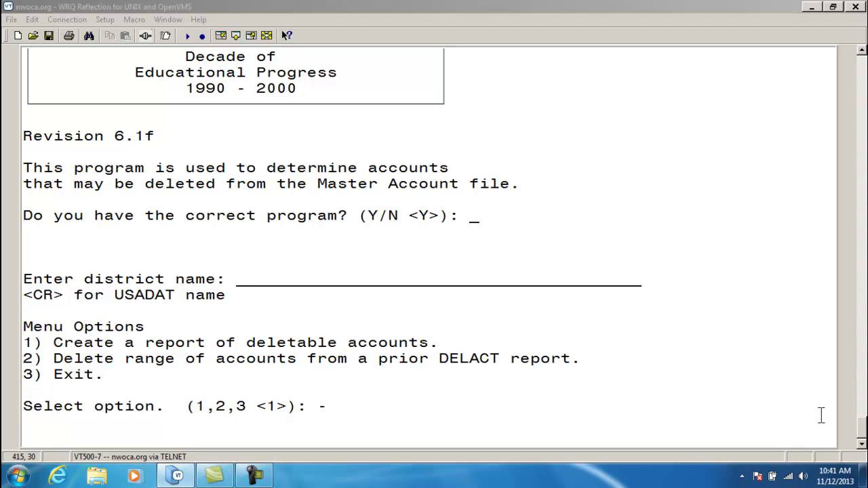
Run DELACT option 1 to build the DELACT.TXT deletable-accounts report, keeping the default inventory exclusion and 0003 years of history.
click(752, 404)
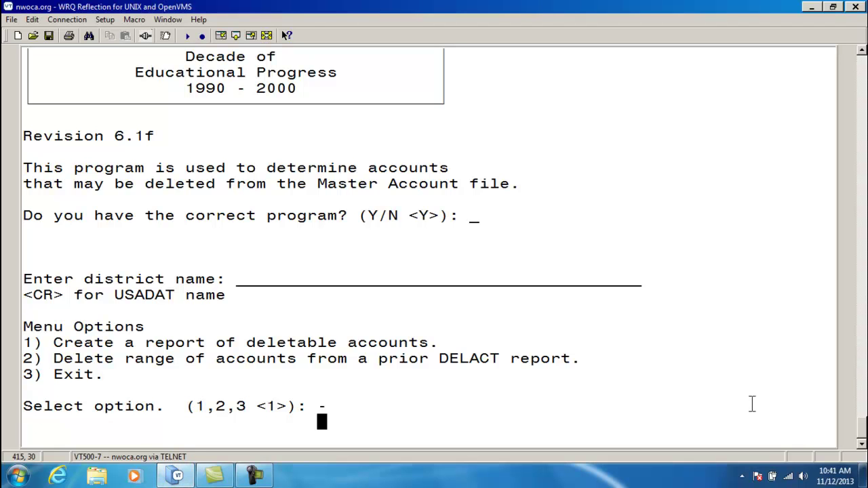
text(1)
key(Return)
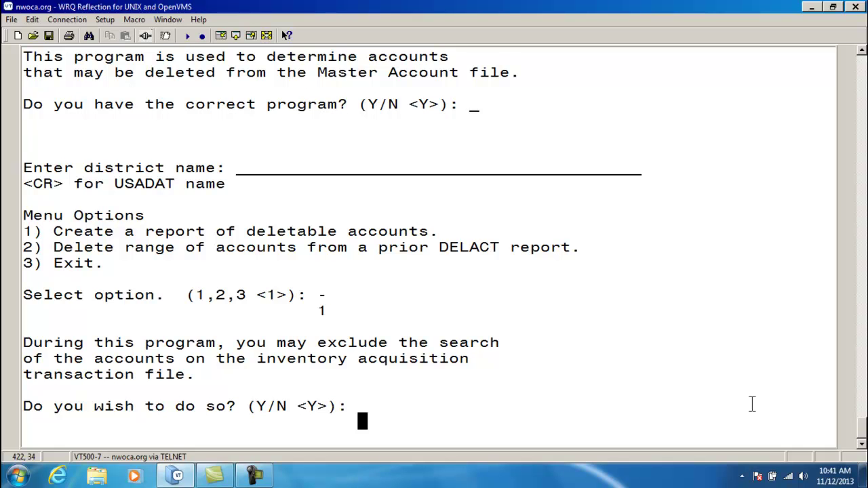
key(Return)
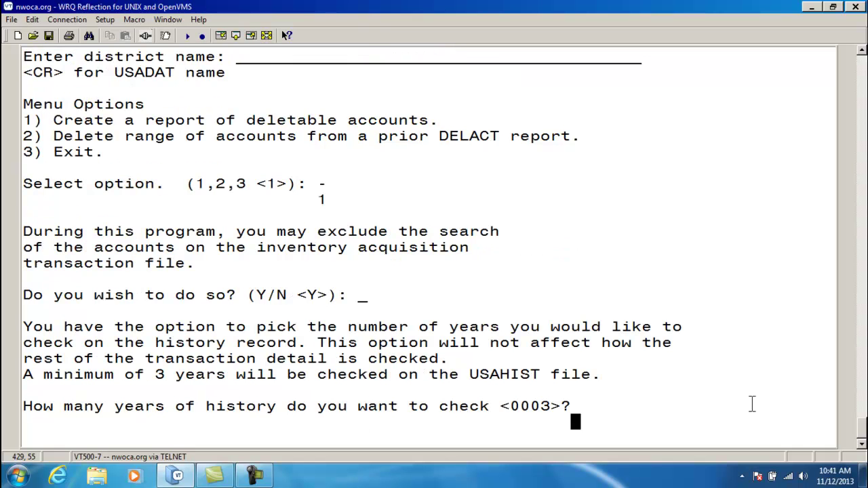
key(Return)
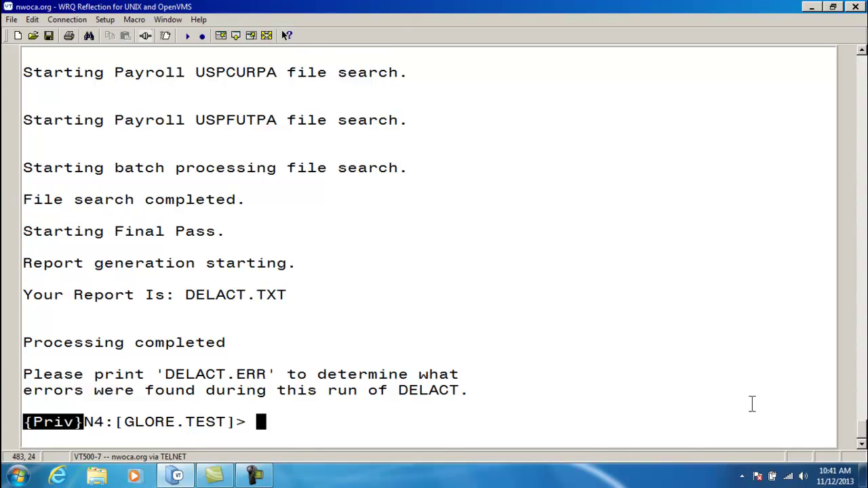
text(menu )
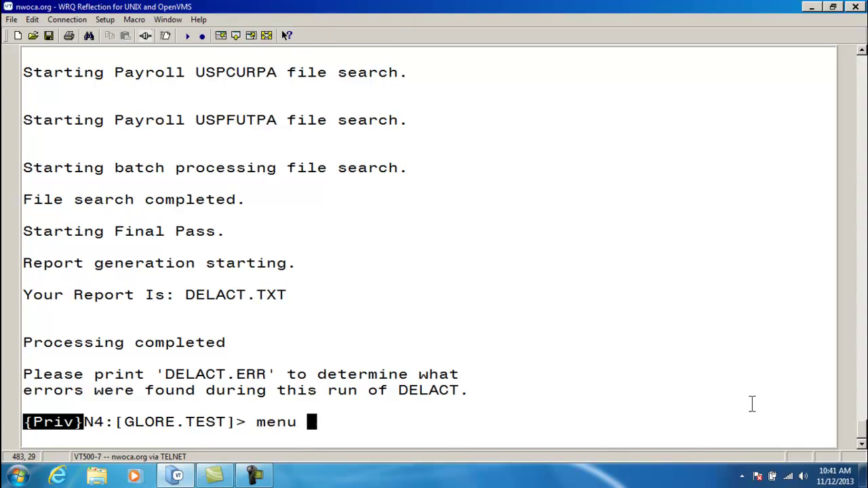
text(view o:dela)
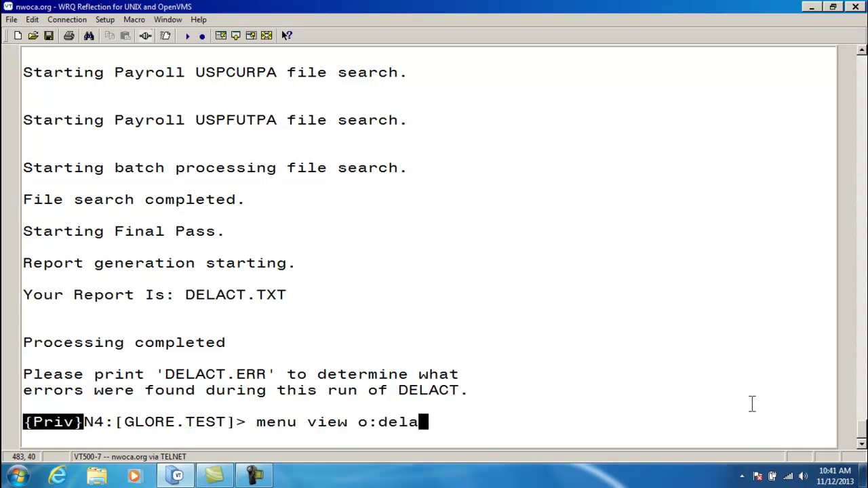
text(ct.txt)
key(Return)
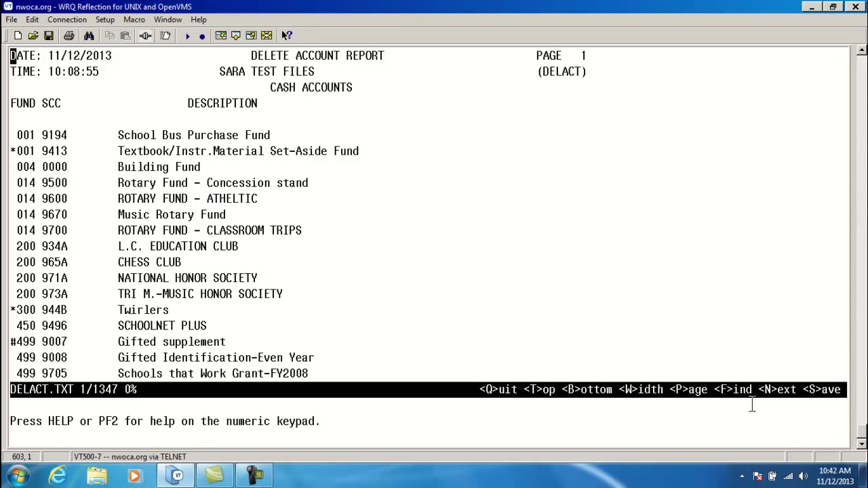
key(Page_Down)
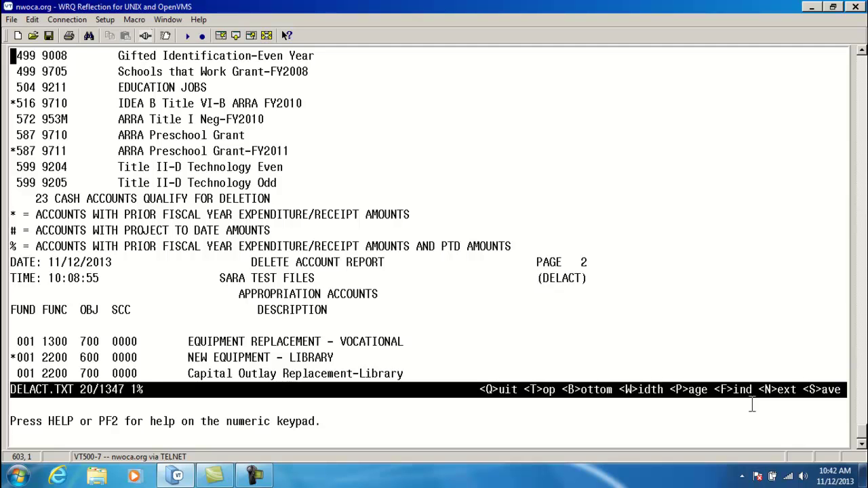
key(Page_Down)
key(Page_Down)
key(Page_Down)
key(Page_Down)
key(Page_Down)
Relaunch the DELACT program with 'menu delact', fixing a typo, and confirm it is the correct program.
text(q)
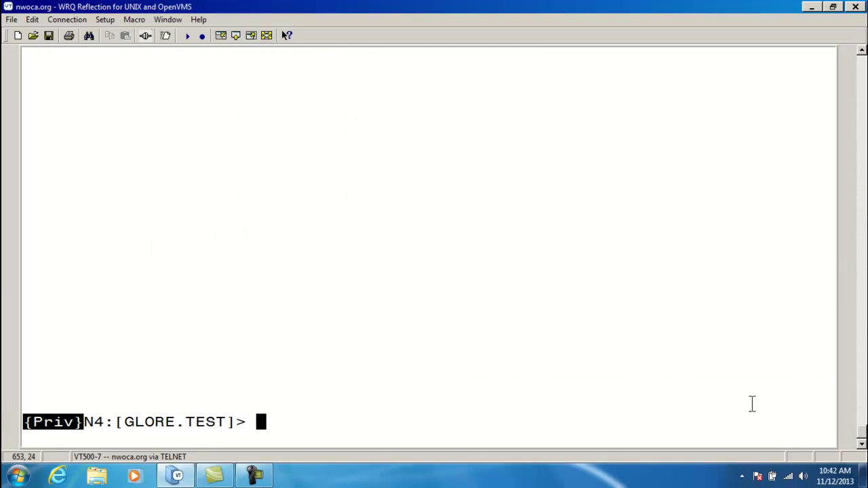
text(menu dlea)
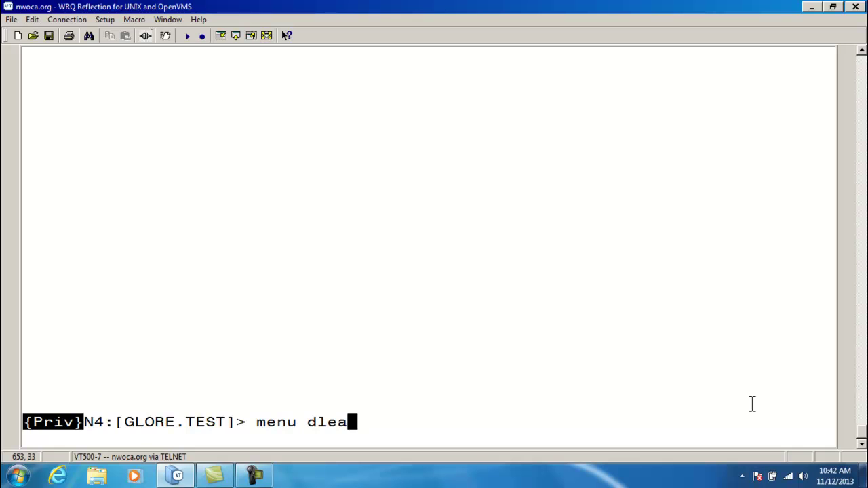
key(BackSpace)
key(BackSpace)
key(BackSpace)
text(elact)
key(Return)
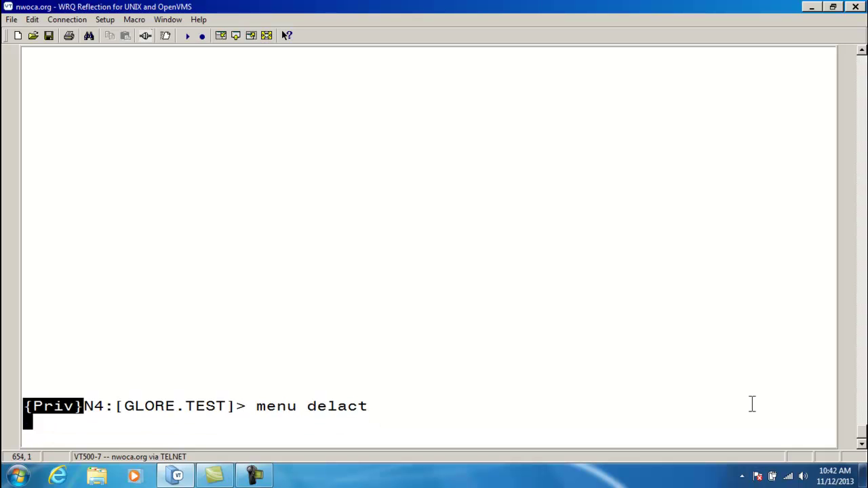
key(Return)
Choose option 2 with the default district name and answer No to all three keep-account questions.
key(Return)
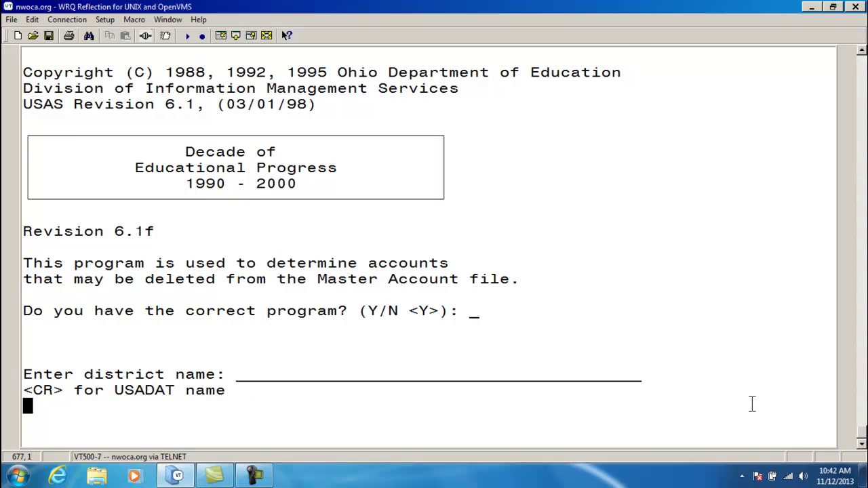
text(2)
key(Return)
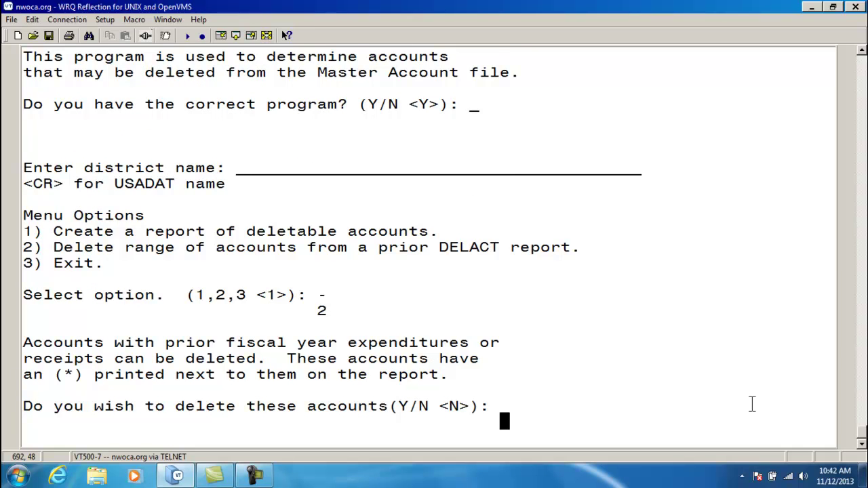
key(Return)
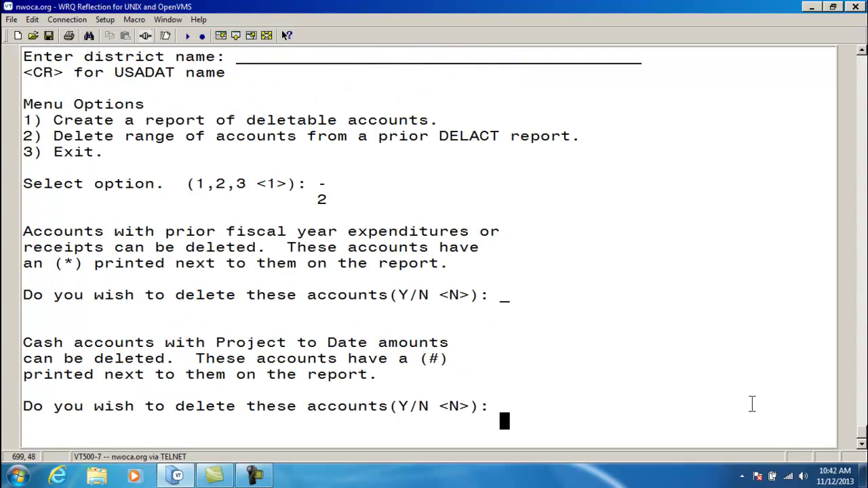
key(Return)
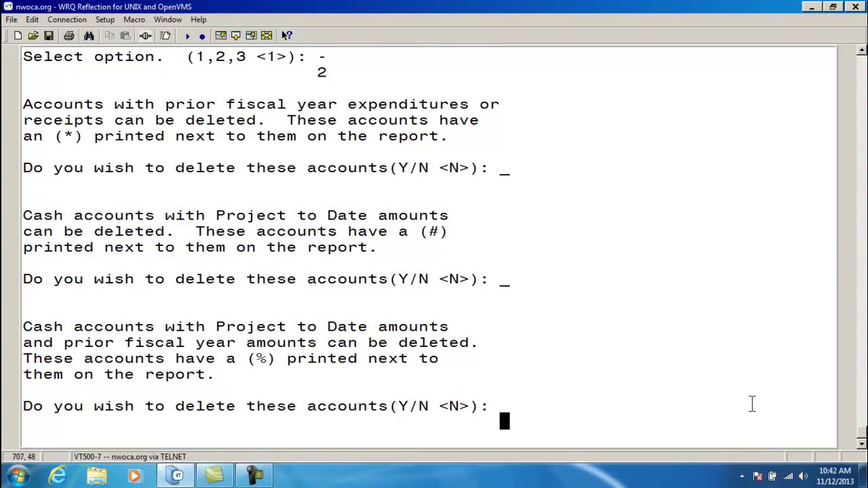
key(Return)
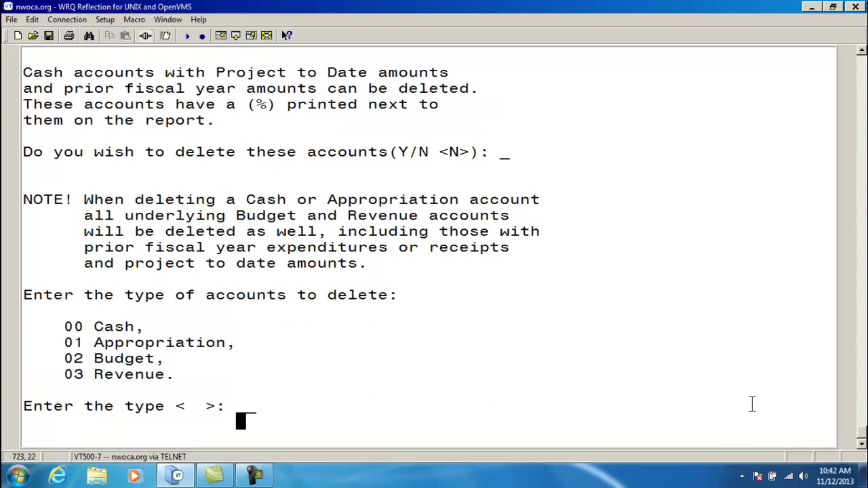
Delete Cash accounts (type 00) from fund 001/special cost 9194 through fund 599/9205, confirming the deletion.
text(00)
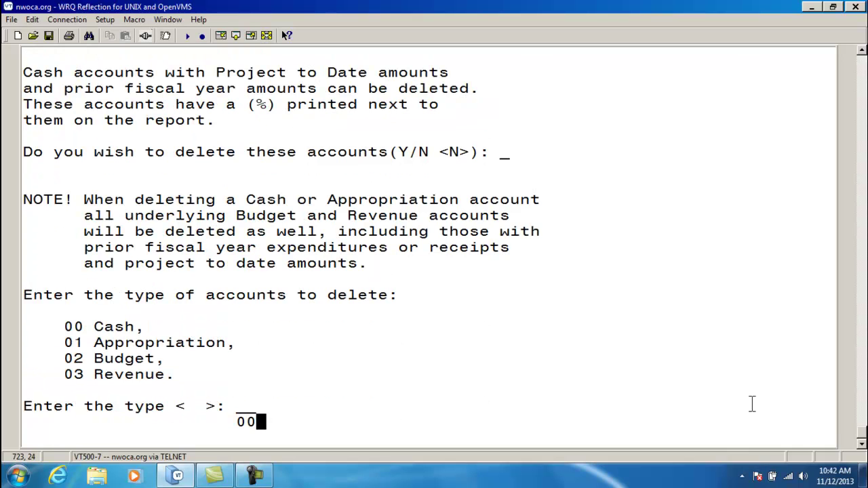
key(Return)
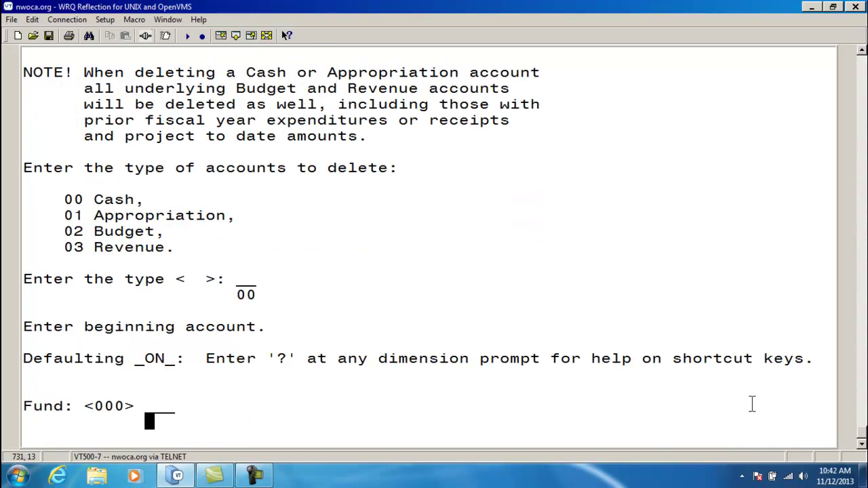
text(001)
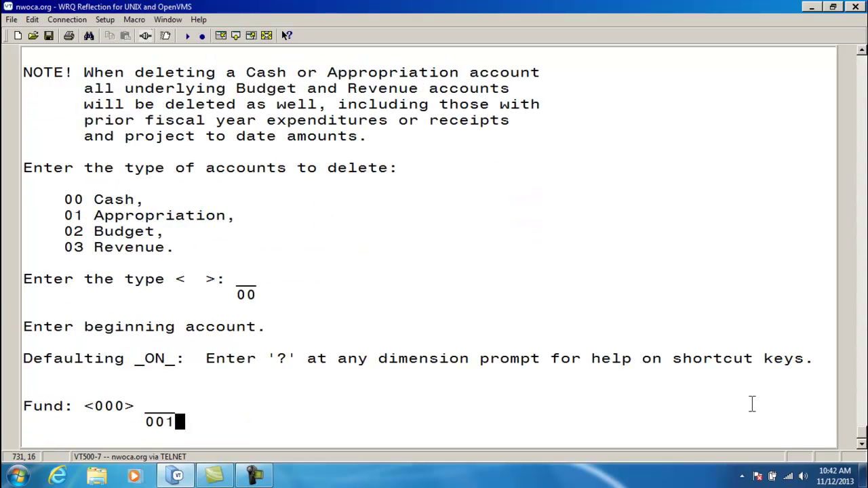
key(Return)
text(9194)
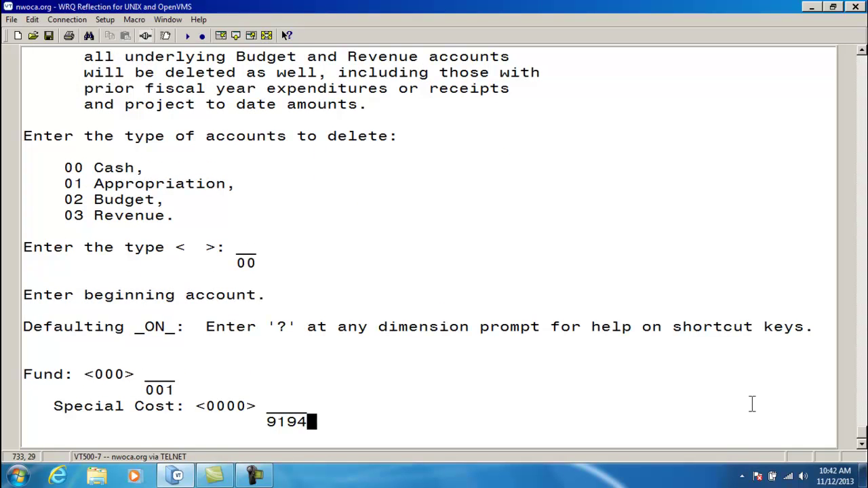
key(Return)
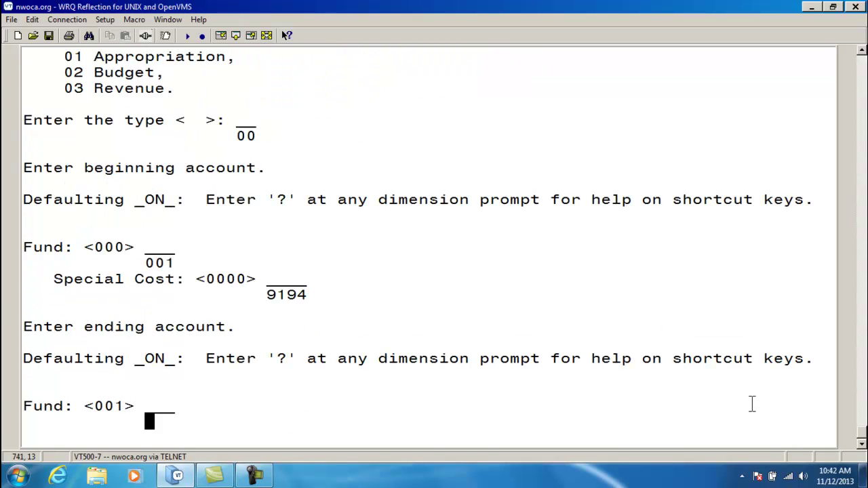
text(599)
key(Return)
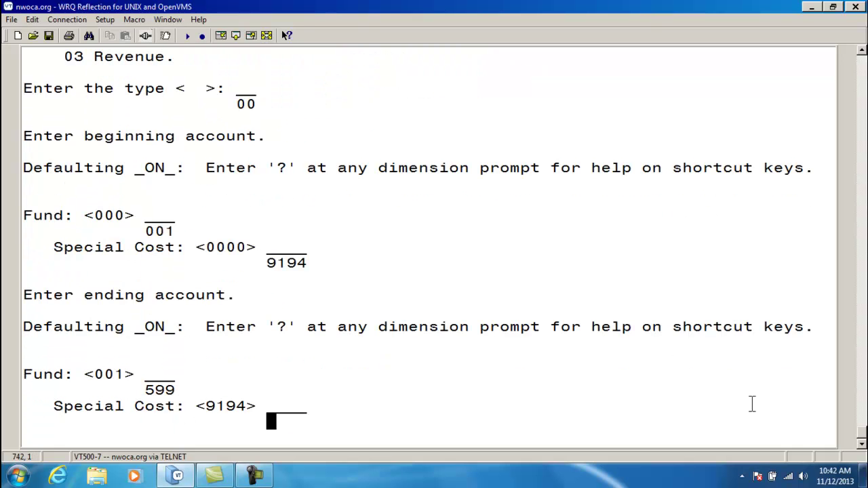
text(9205)
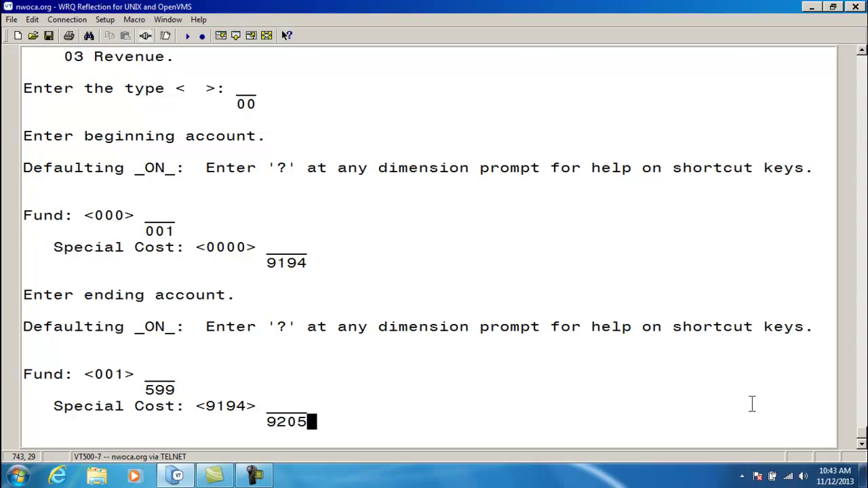
key(Return)
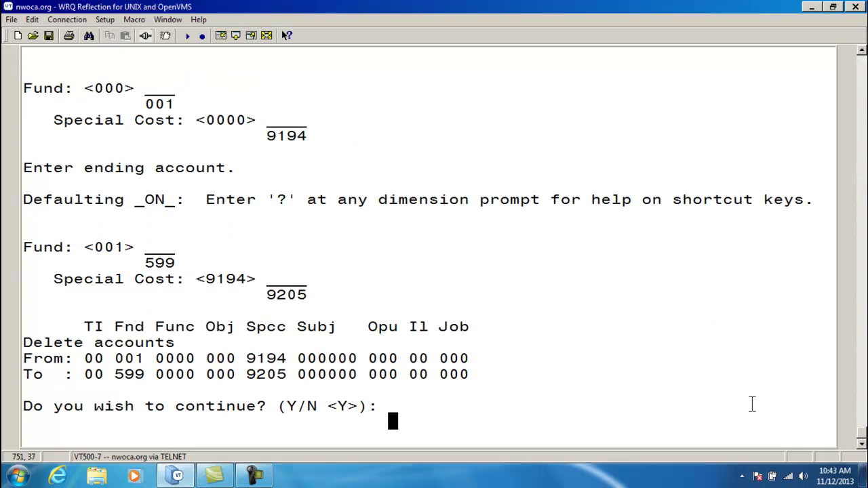
key(Return)
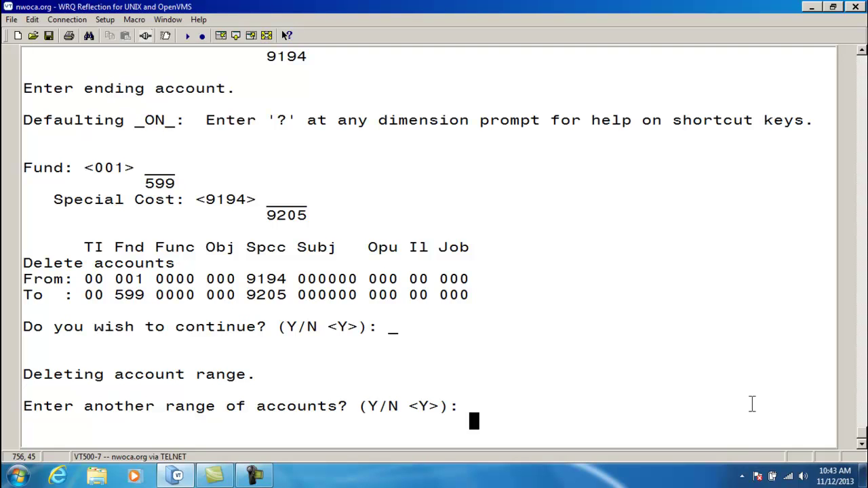
Decline another account range and open the report with 'menu view o:delac2.txt'.
text(n)
key(Return)
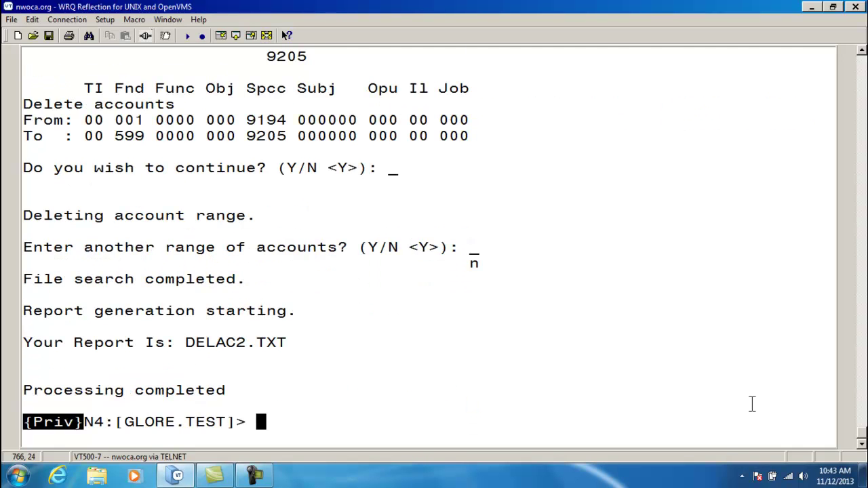
text(menu v)
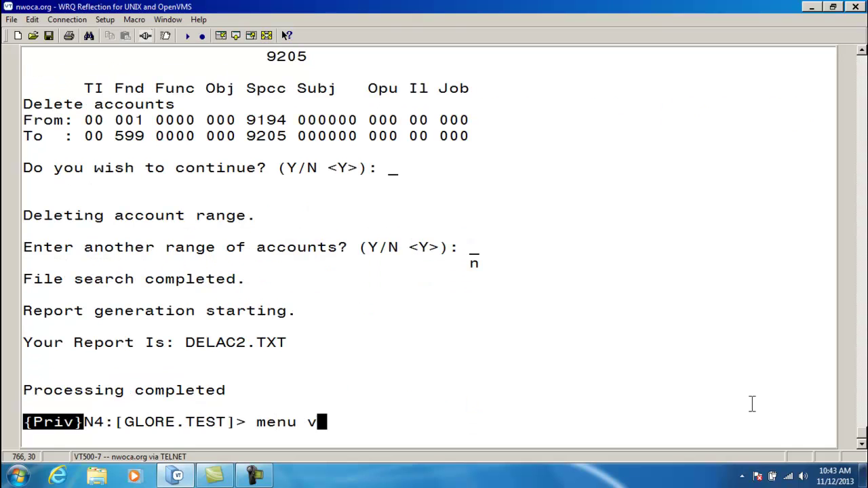
text(iew o:de)
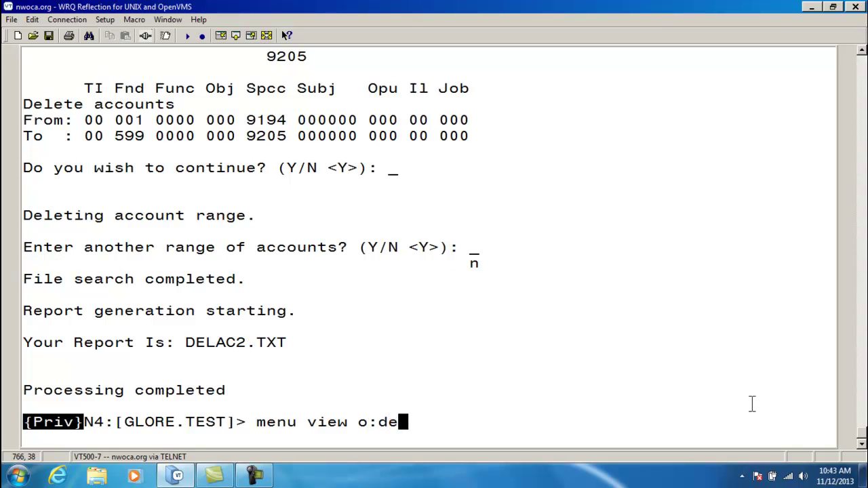
text(lac2.txt)
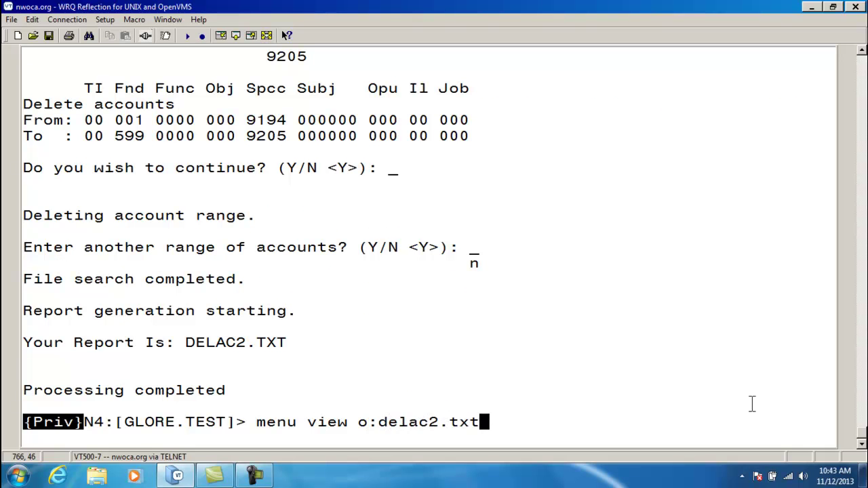
key(Return)
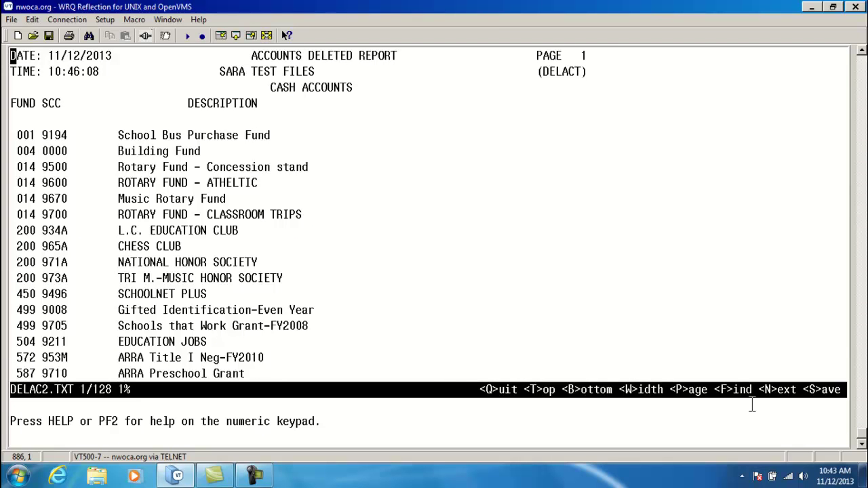
Page through the DELAC2.TXT report, then return to the budget accounts section.
key(Page_Down)
key(Page_Down)
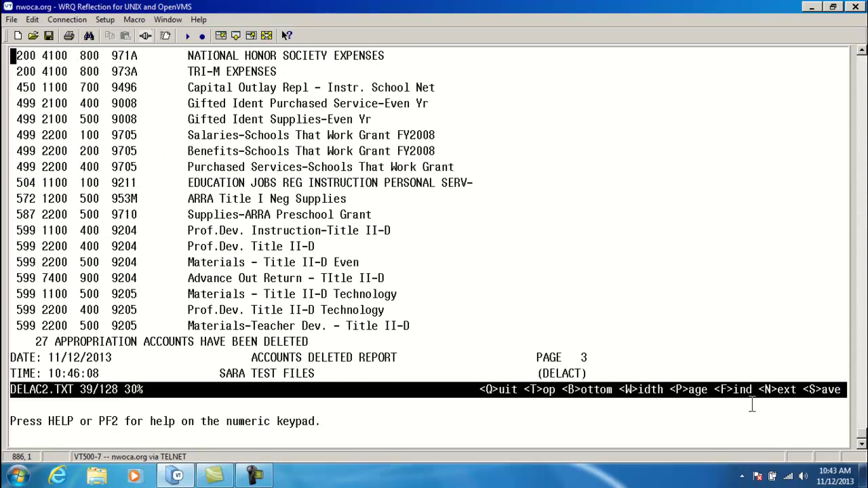
key(Page_Down)
key(Page_Down)
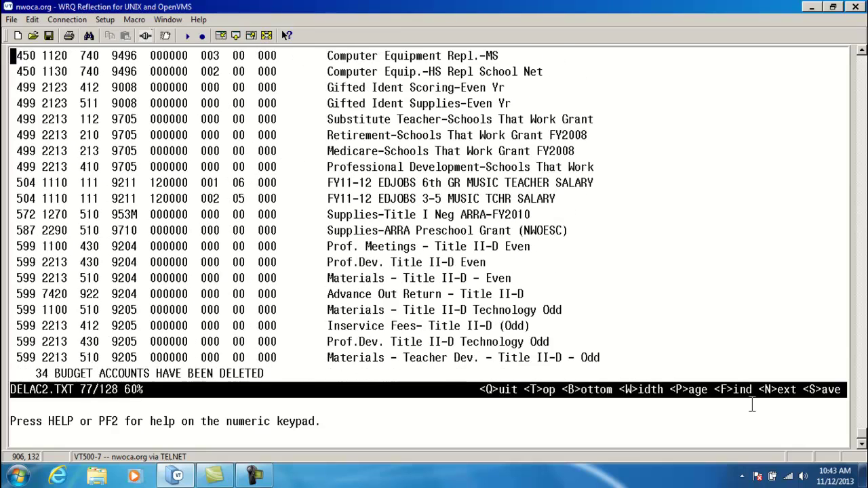
key(Page_Down)
key(Page_Down)
key(Page_Down)
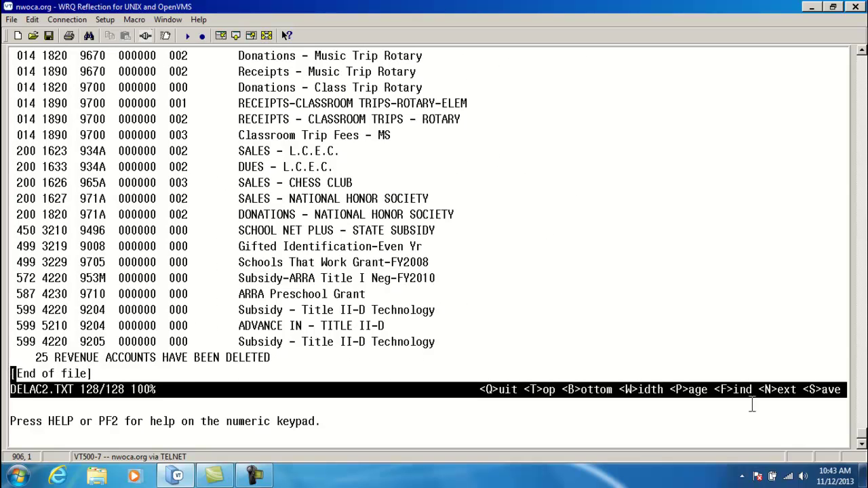
key(Page_Up)
key(Page_Up)
key(Page_Up)
key(Page_Up)
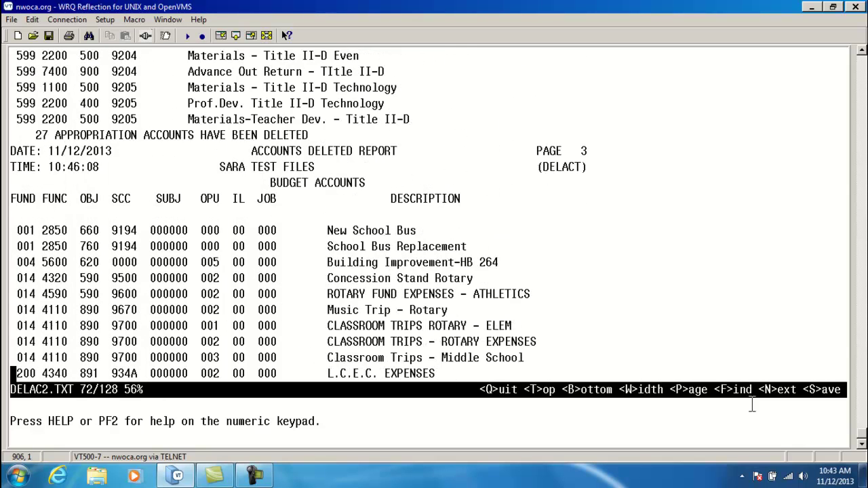